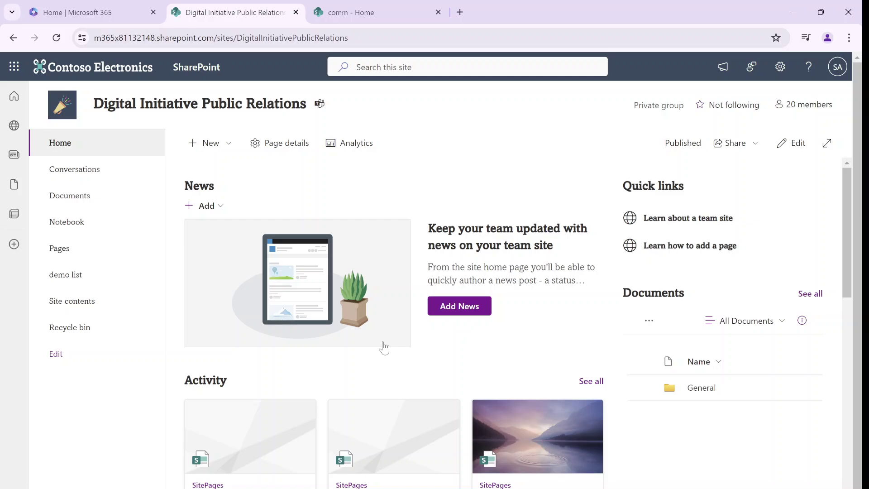
# Step: Add a new site page based on the Visual page template
pyautogui.click(222, 150)
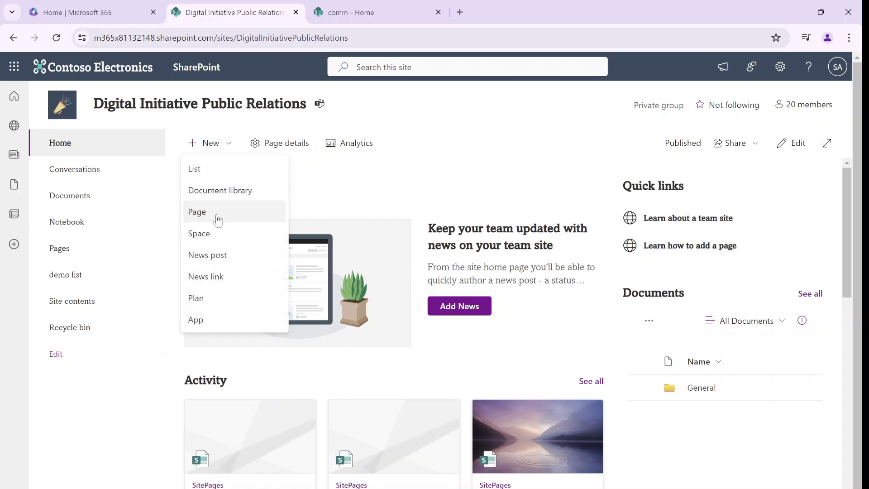
pyautogui.click(219, 220)
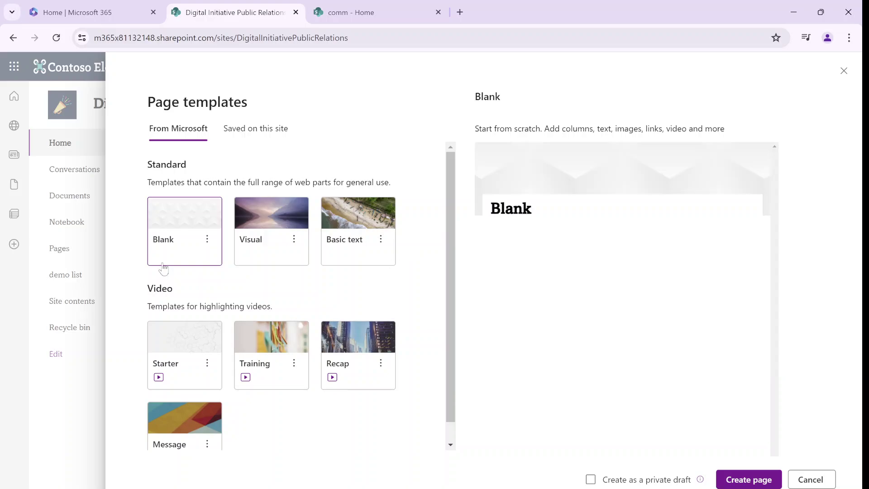
pyautogui.click(283, 233)
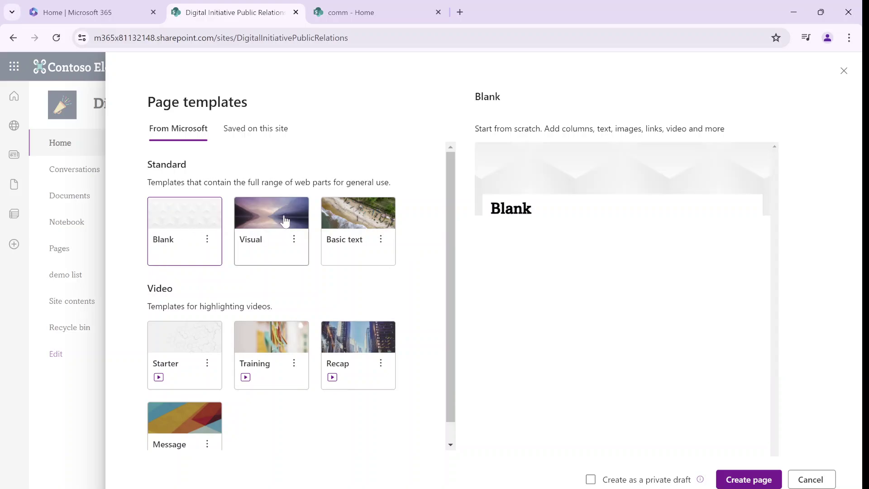
pyautogui.click(745, 480)
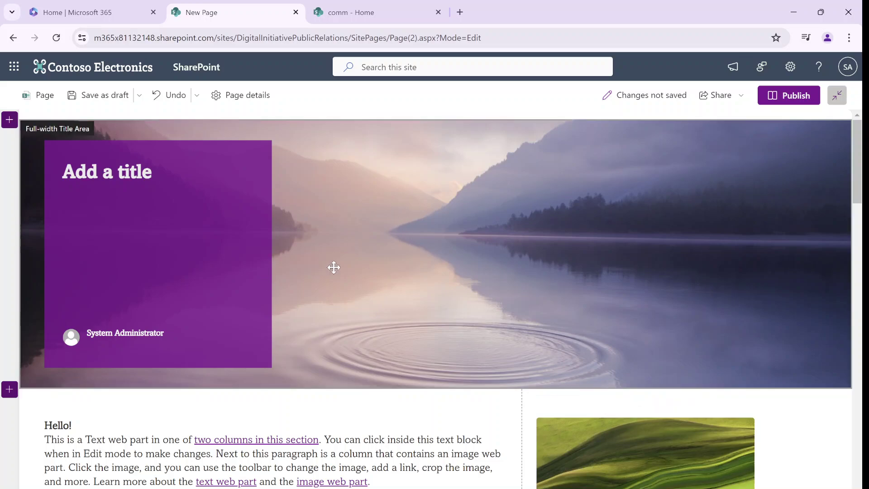
# Step: Try the Author, Fade, Image and title, Plain and Color block title layouts, then keep Overlap
pyautogui.click(430, 240)
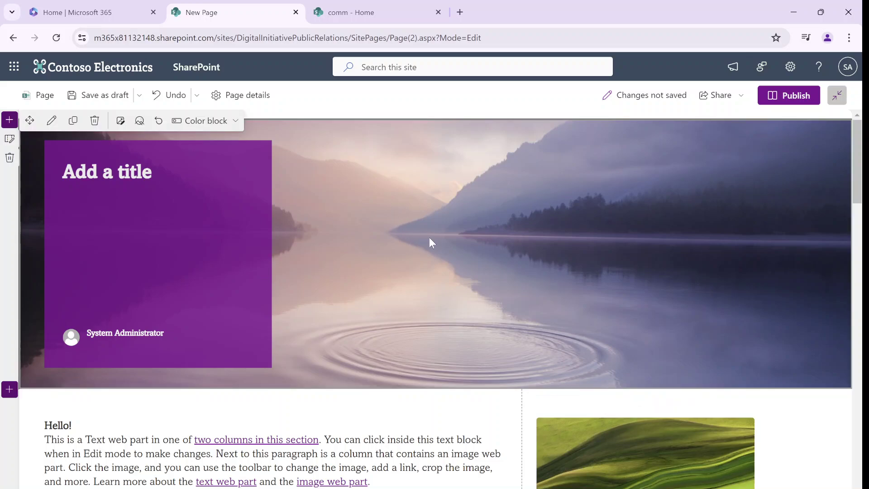
pyautogui.click(213, 120)
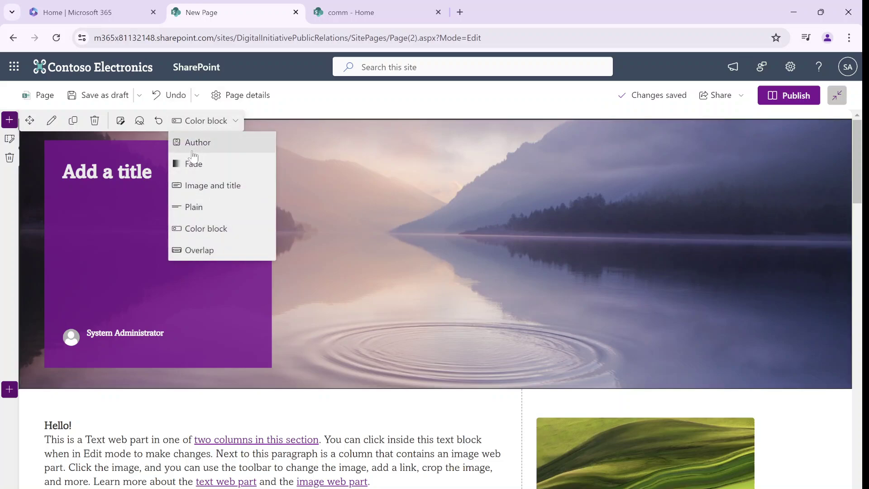
pyautogui.click(51, 120)
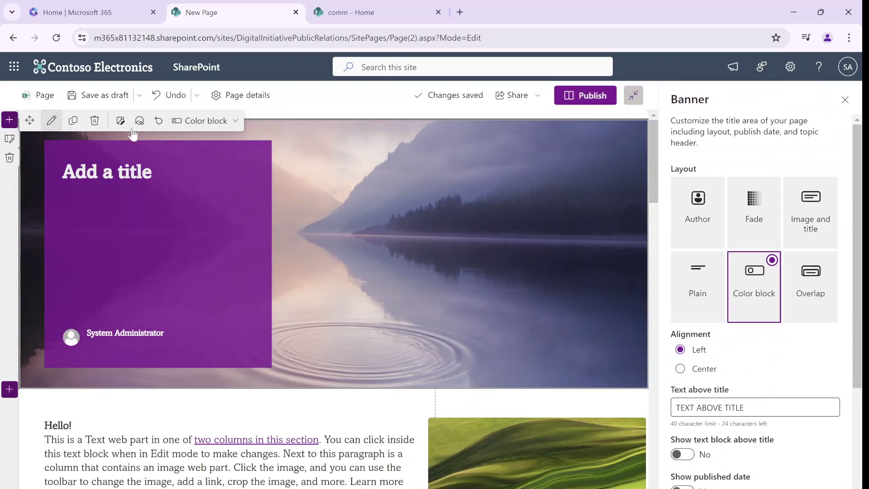
pyautogui.scroll(-2, 860, 192)
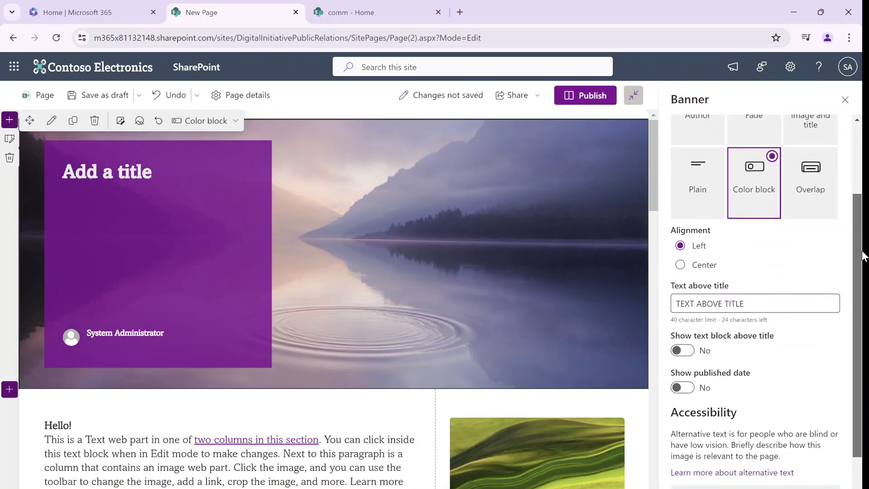
pyautogui.scroll(2, 861, 192)
pyautogui.click(697, 212)
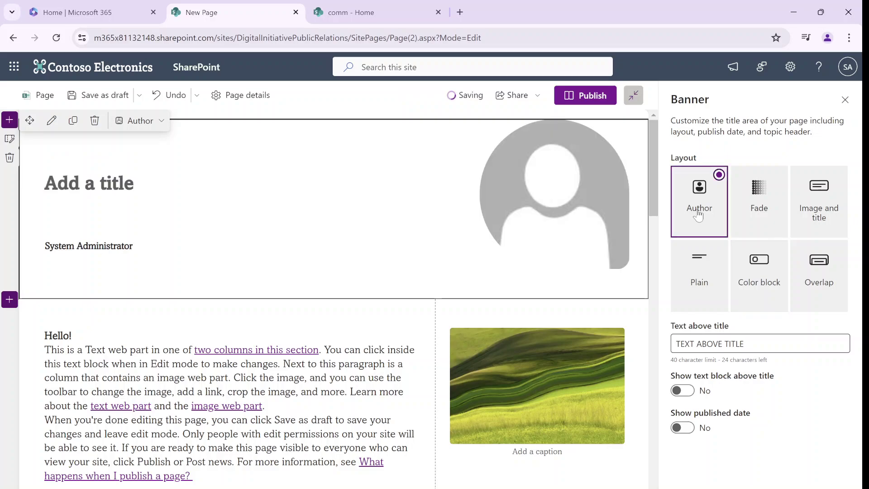
pyautogui.click(780, 190)
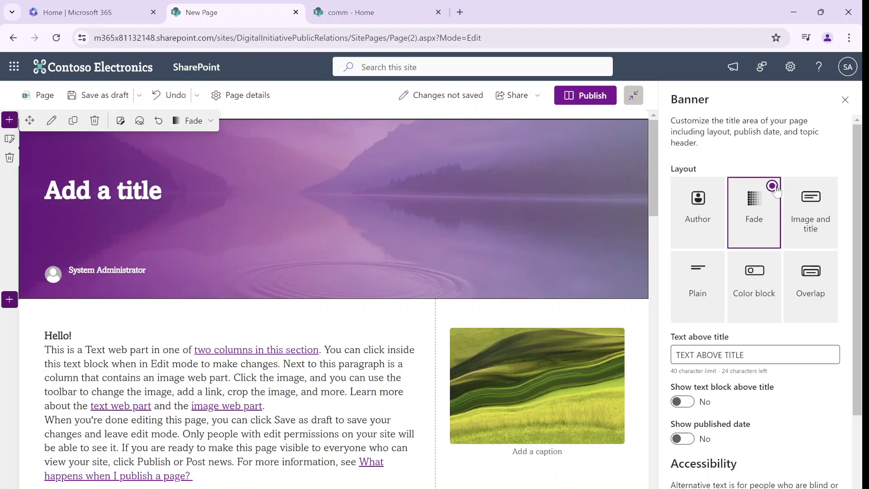
pyautogui.click(815, 201)
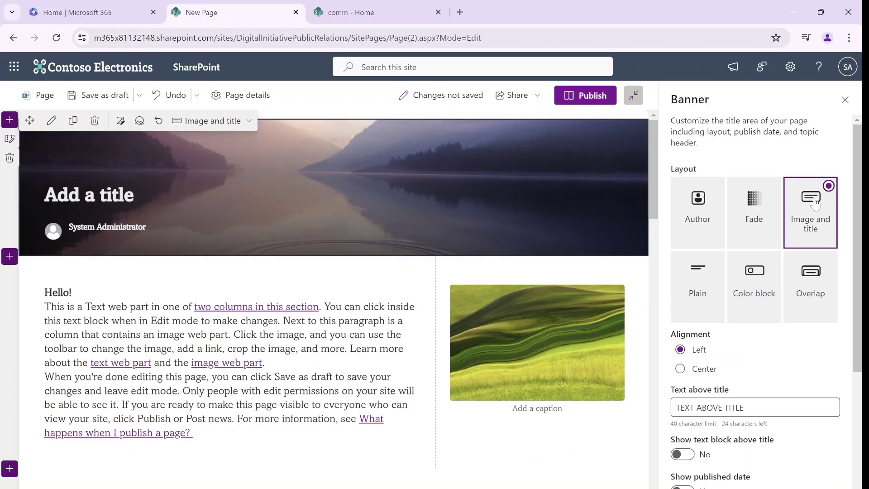
pyautogui.click(704, 280)
pyautogui.click(767, 285)
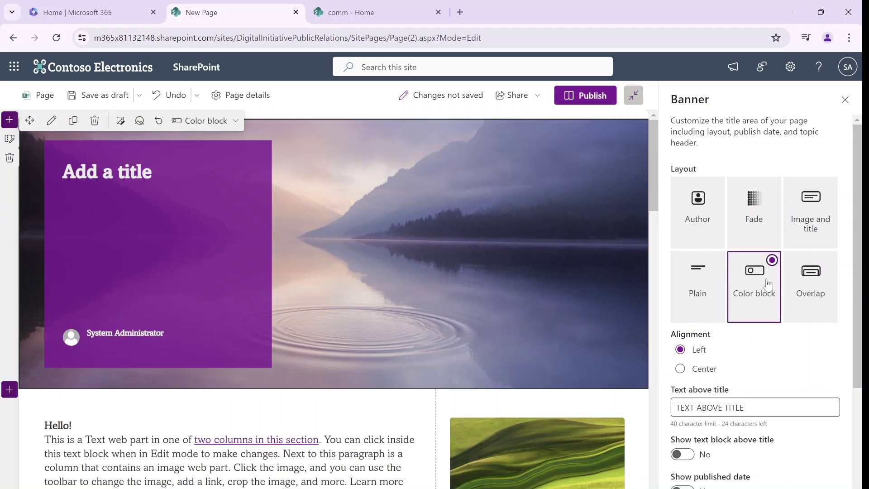
pyautogui.click(810, 282)
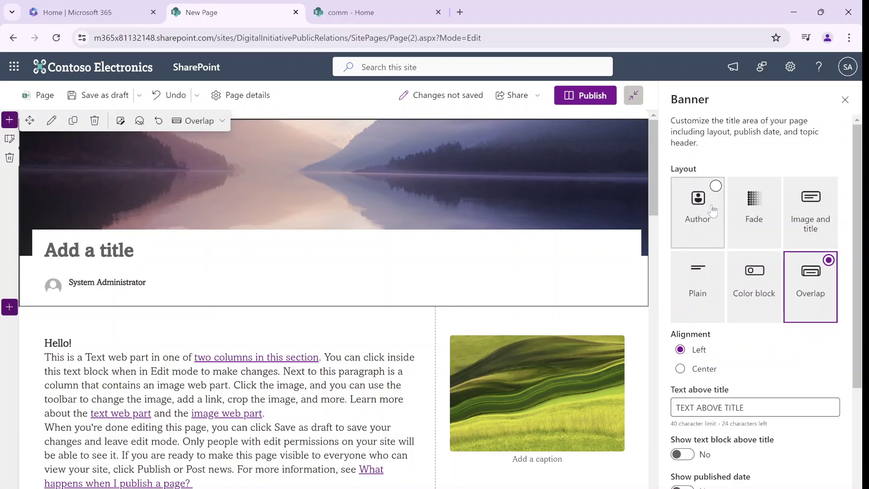
pyautogui.click(846, 100)
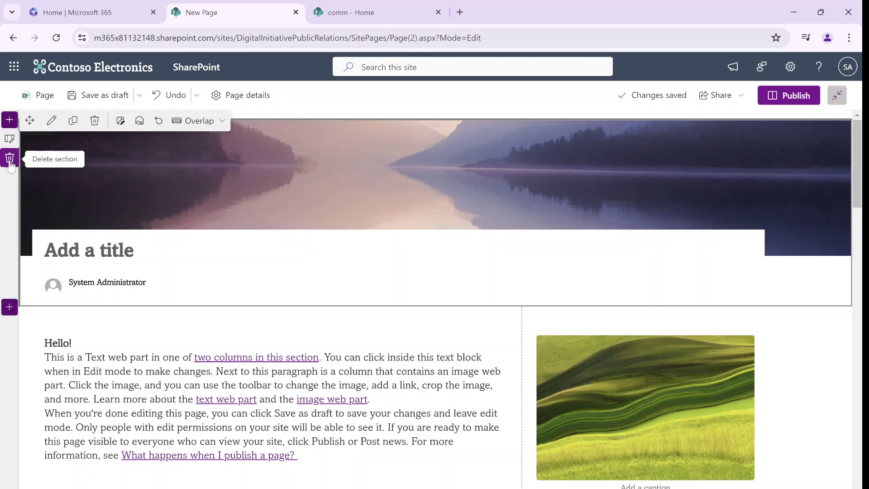
# Step: Delete the title section and insert an empty one-column section at the top of the page
pyautogui.click(10, 165)
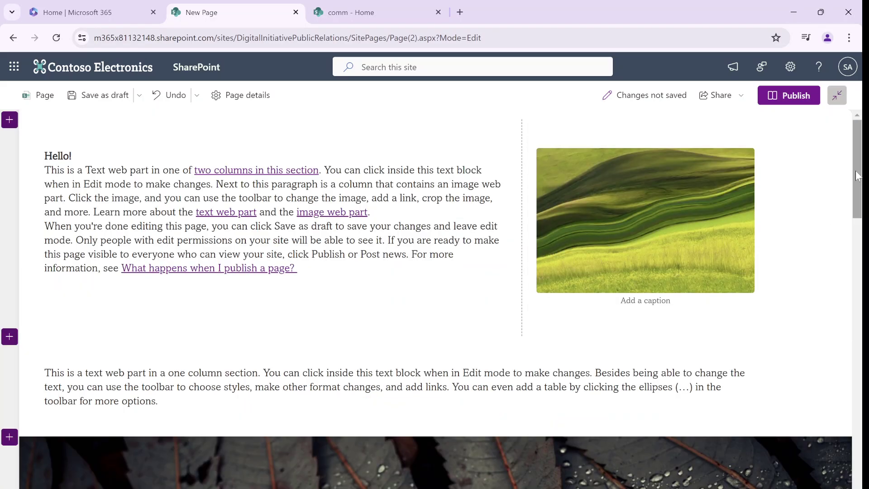
pyautogui.moveTo(857, 176); pyautogui.dragTo(833, 37)
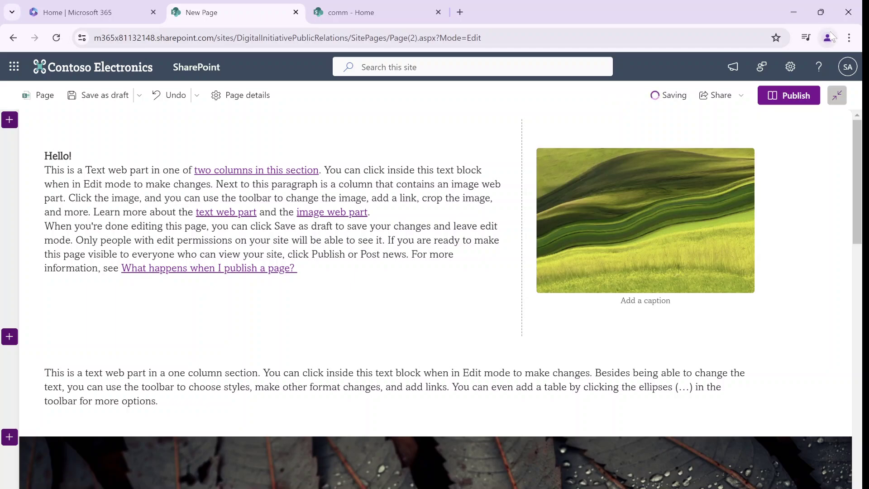
pyautogui.click(10, 122)
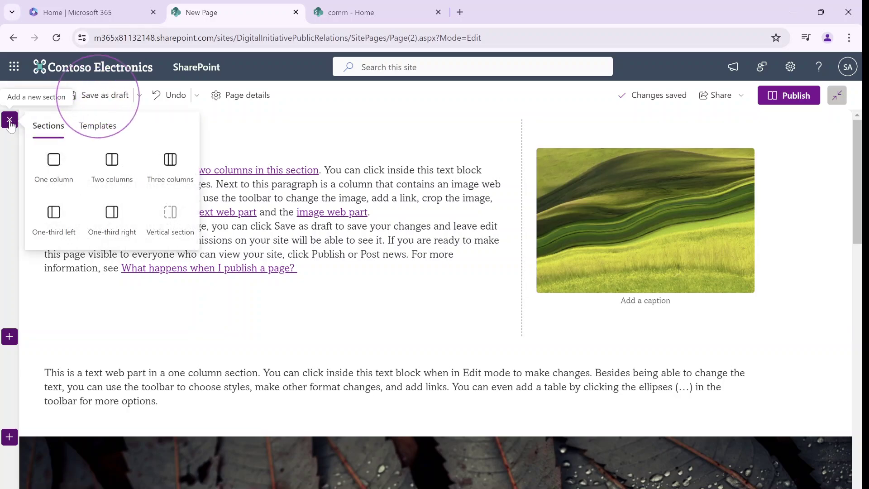
pyautogui.click(53, 168)
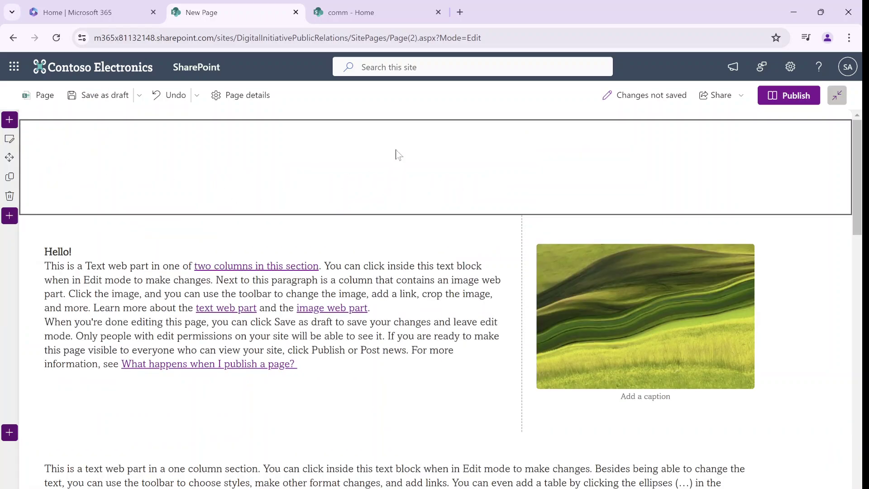
pyautogui.moveTo(398, 129)
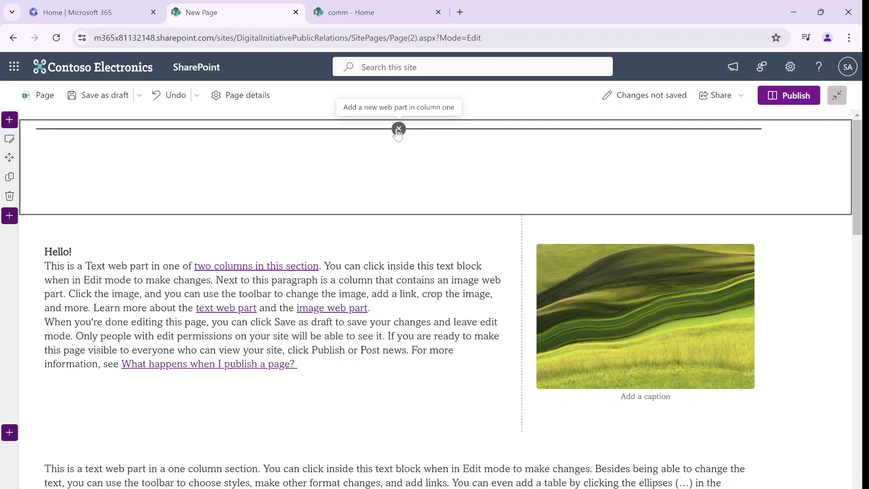
pyautogui.click(398, 129)
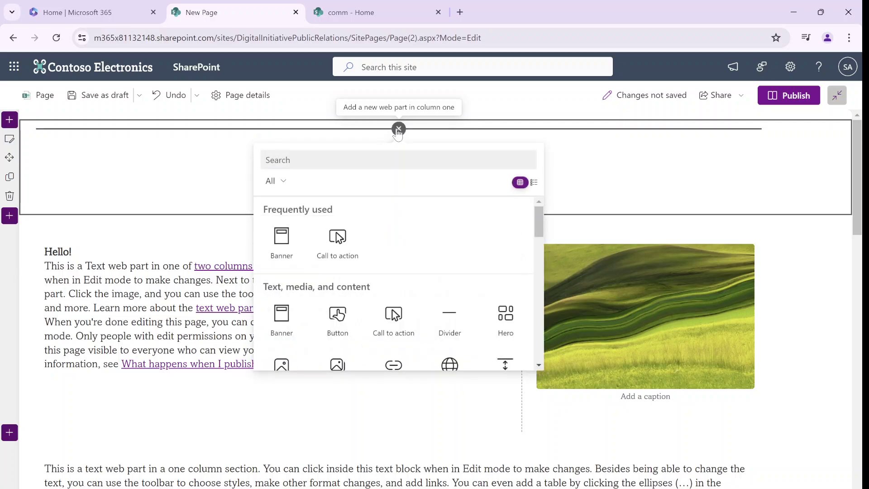
# Step: Add a Banner web part titled 'the A Team' using the Fade layout
pyautogui.click(283, 239)
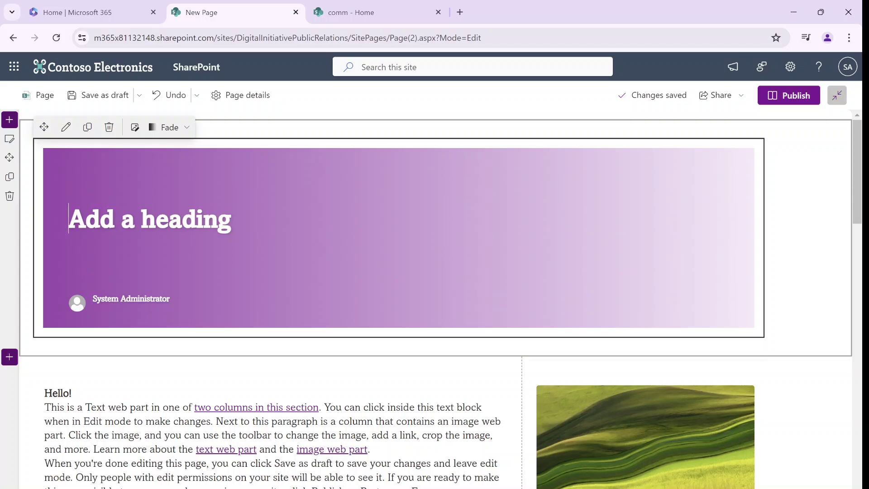
pyautogui.write('the A ')
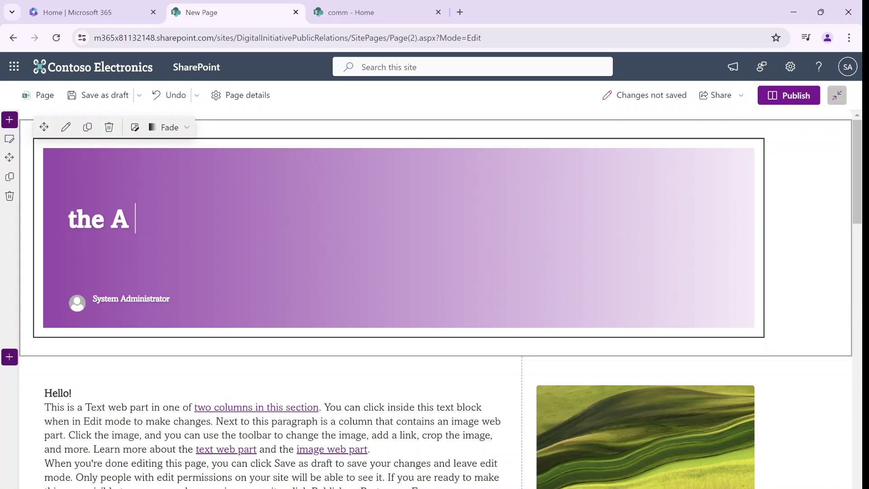
pyautogui.write('Team')
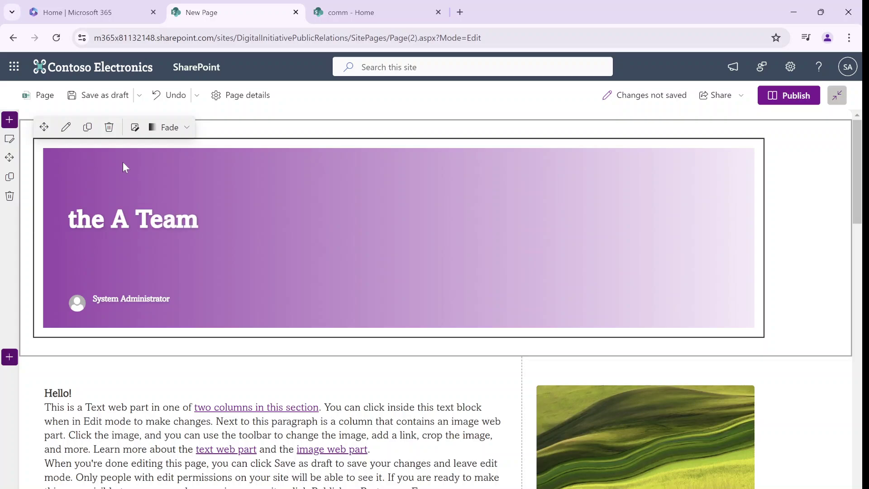
pyautogui.click(66, 127)
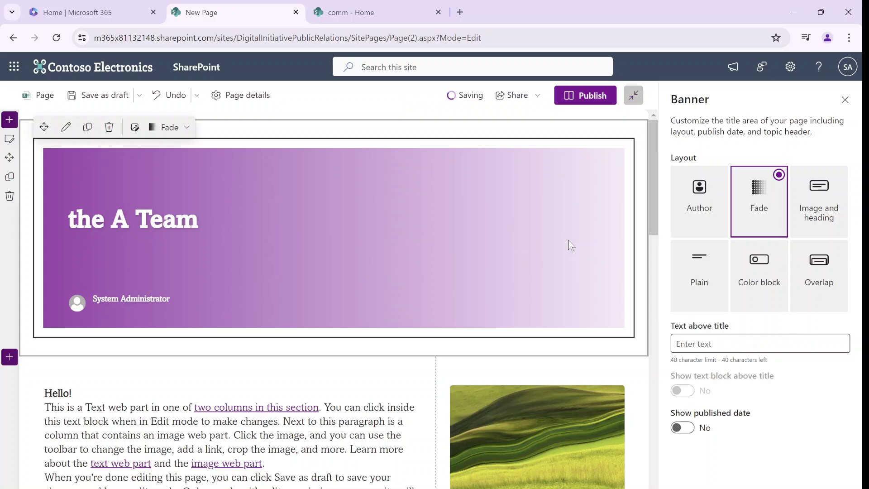
pyautogui.click(828, 195)
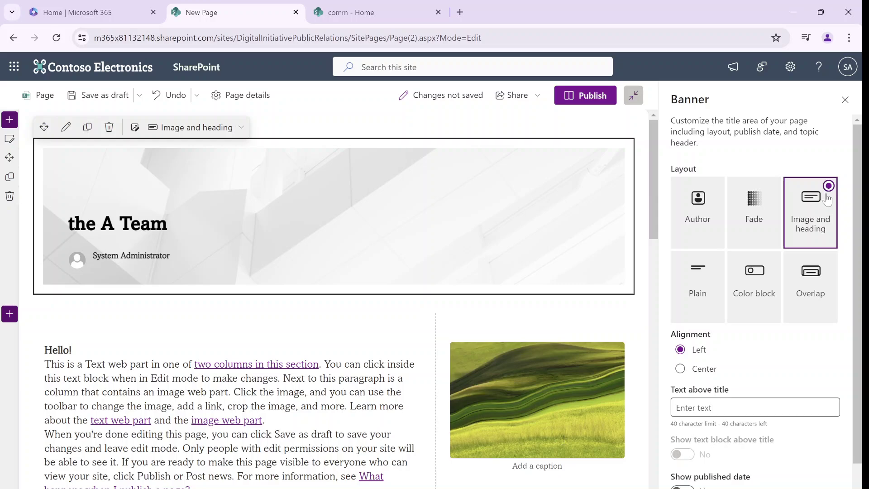
pyautogui.click(747, 218)
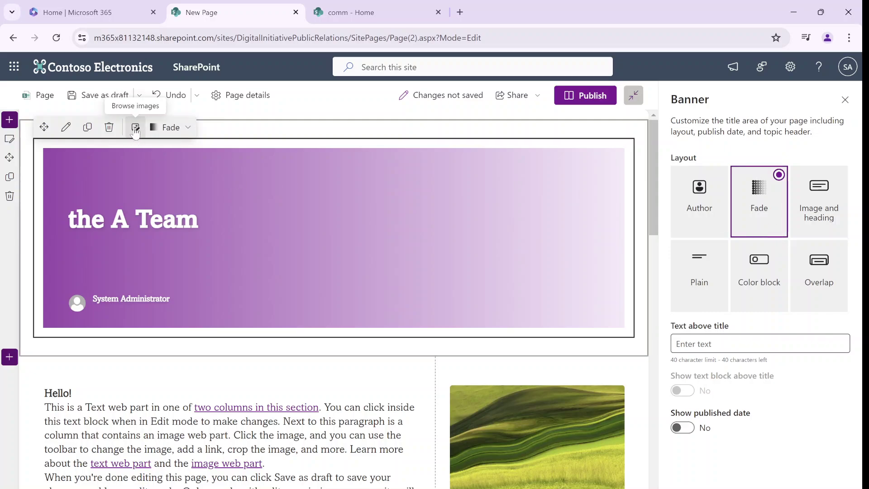
# Step: Set the banner background to the colourful toothbrushes stock image
pyautogui.click(222, 249)
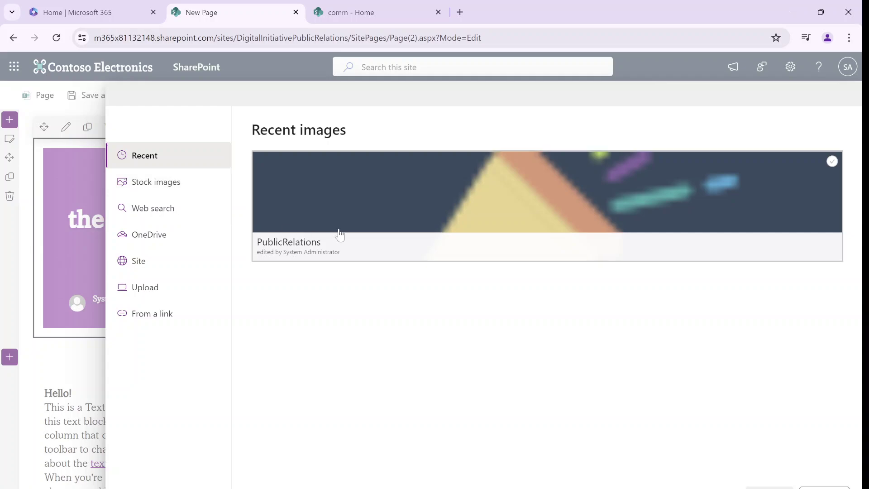
pyautogui.click(166, 187)
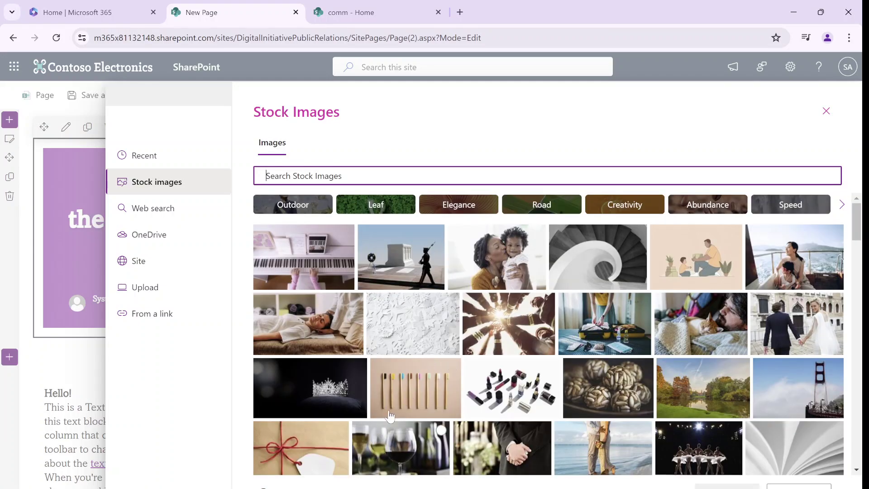
pyautogui.click(400, 388)
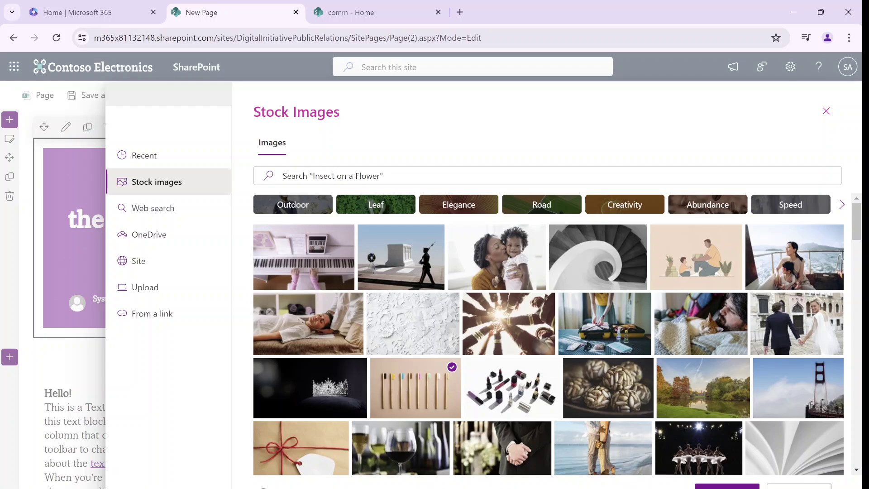
pyautogui.click(724, 487)
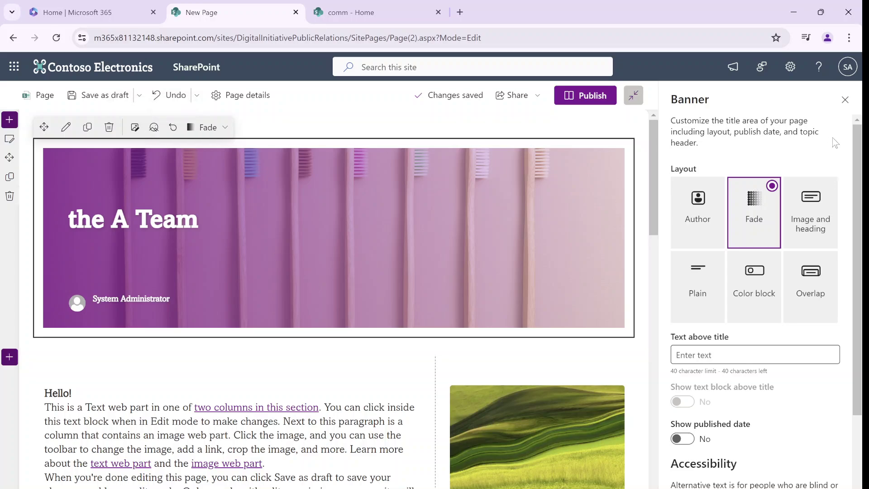
# Step: Put 'this is cool' above the banner title, enable the published date, and clear the author
pyautogui.click(770, 355)
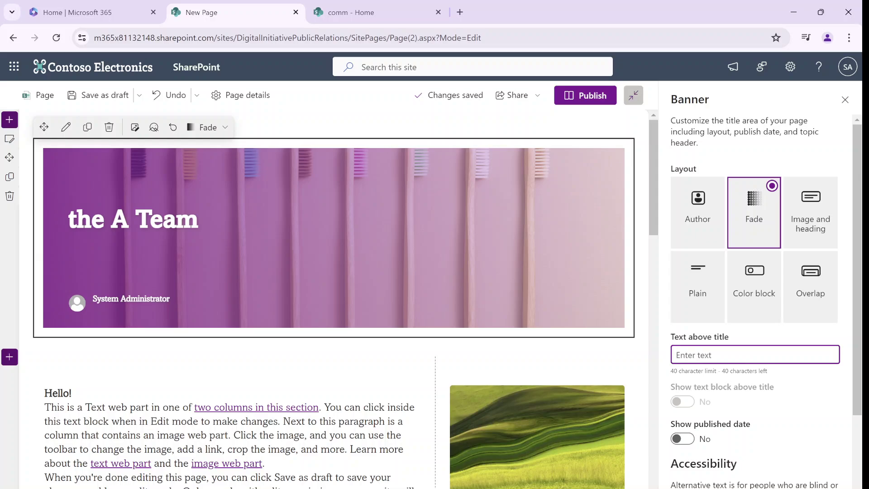
pyautogui.write('this is cc')
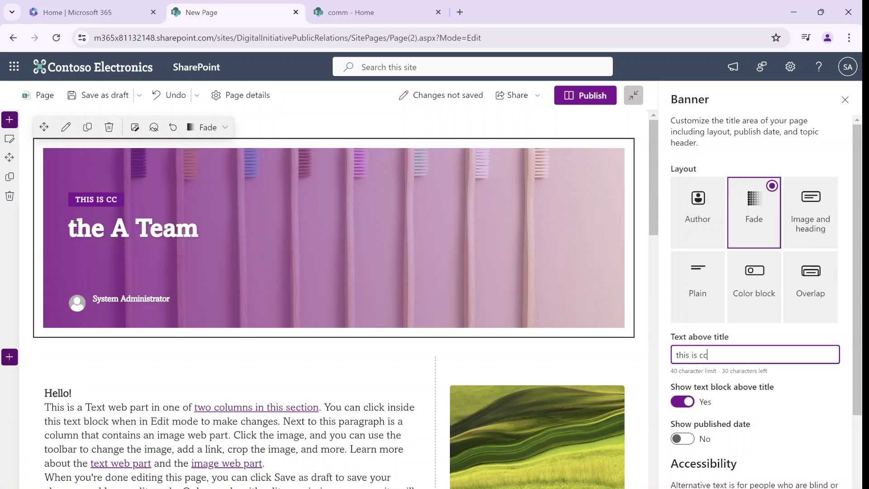
pyautogui.press('BackSpace')
pyautogui.write('ool')
pyautogui.click(685, 440)
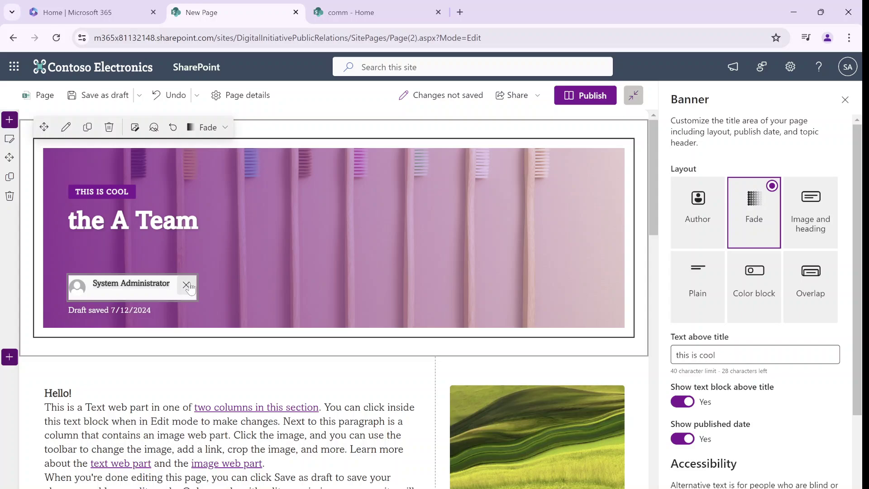
pyautogui.click(184, 286)
pyautogui.scroll(-2, 848, 300)
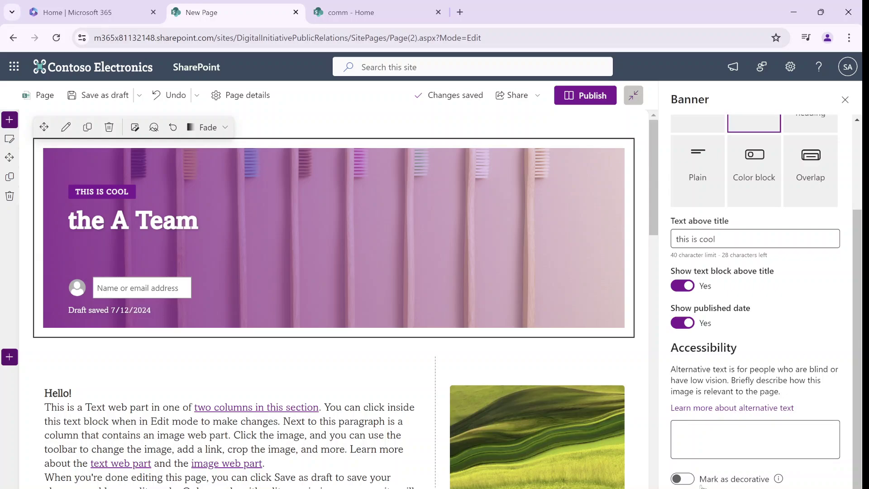
pyautogui.scroll(2, 860, 290)
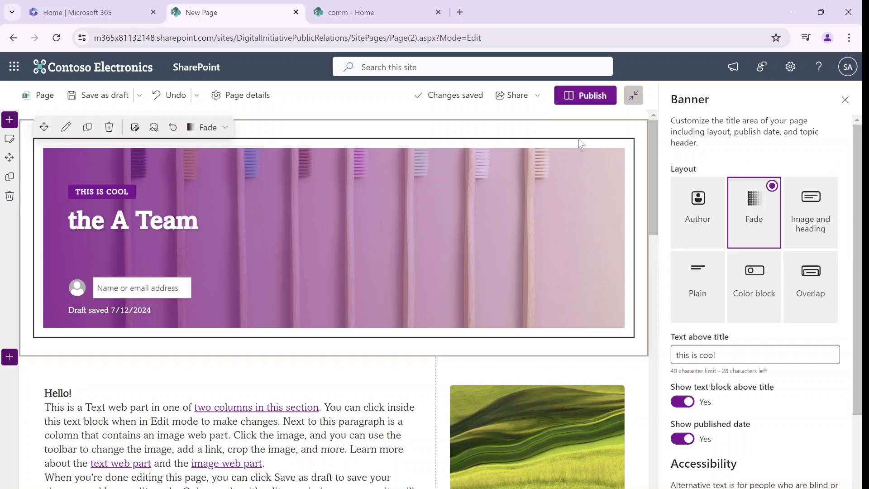
# Step: Close the banner pane, restore the site header and navigation, and save as draft
pyautogui.click(845, 100)
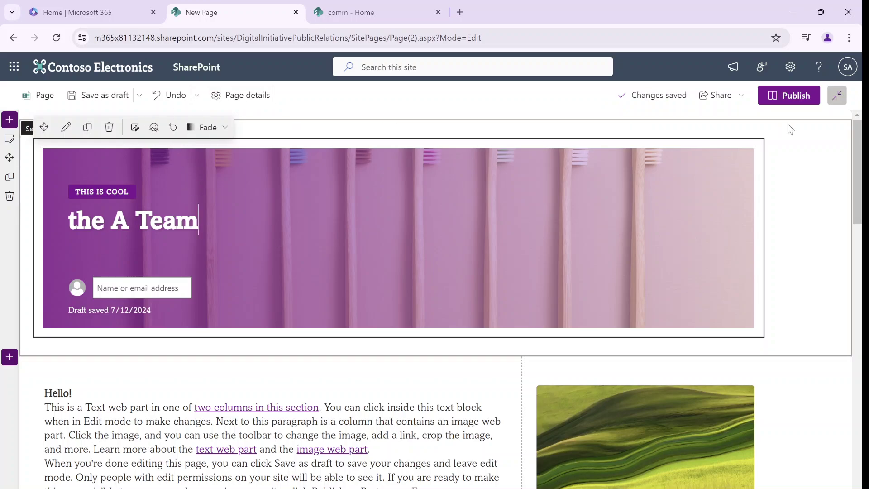
pyautogui.click(837, 96)
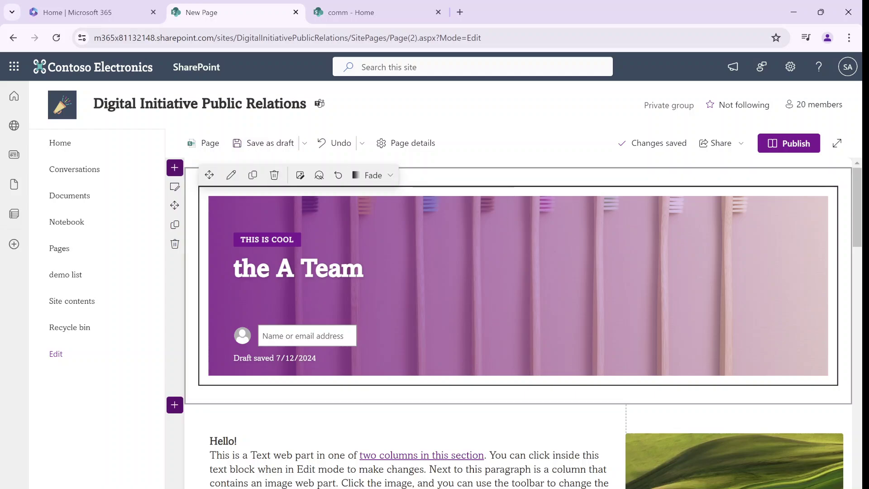
pyautogui.click(256, 144)
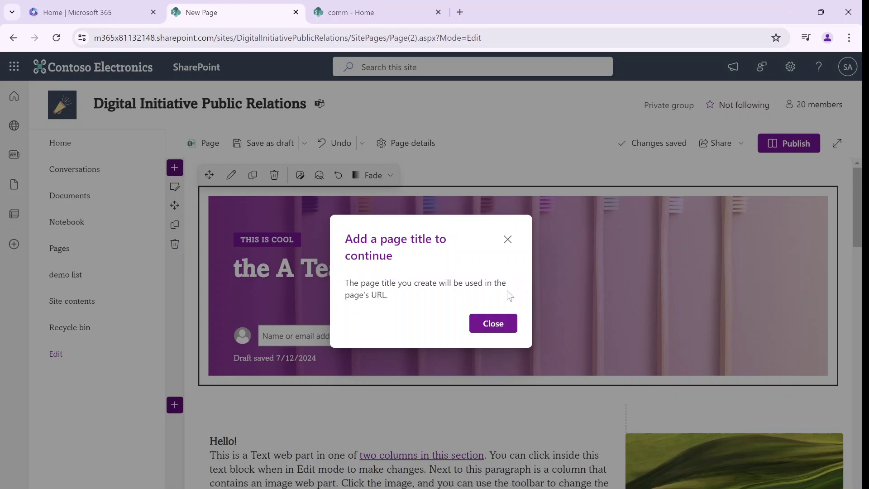
# Step: Dismiss the missing-title warning and title the page 'Teamabc'
pyautogui.click(485, 324)
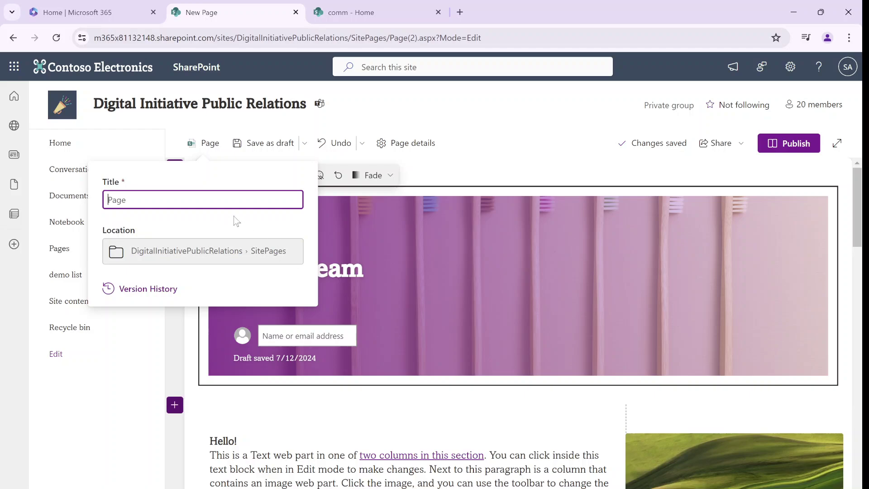
pyautogui.click(204, 146)
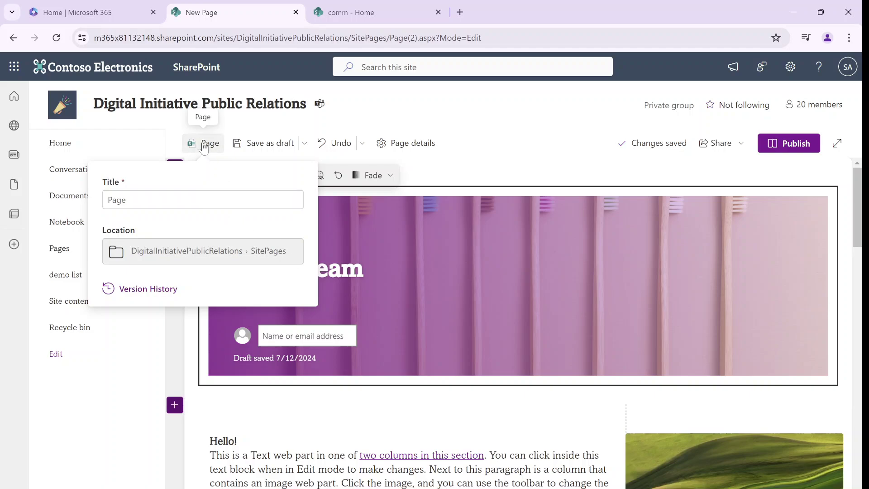
pyautogui.click(109, 200)
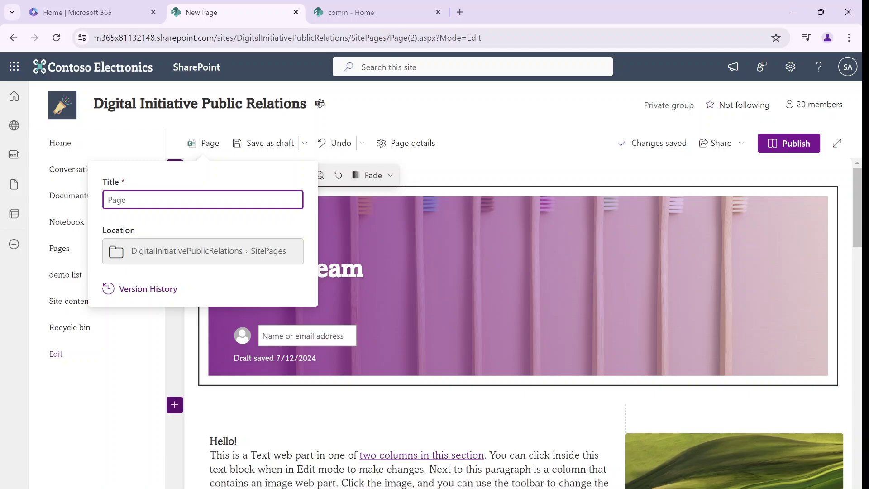
pyautogui.write('123')
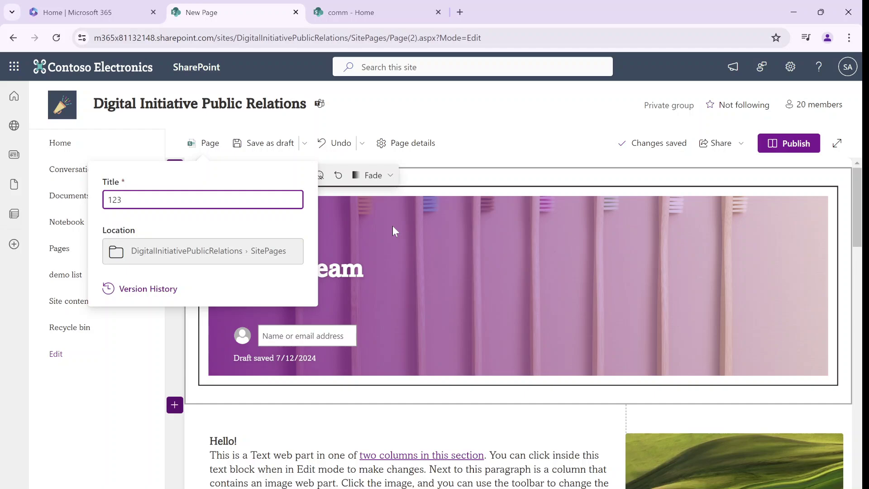
pyautogui.press('BackSpace')
pyautogui.write('Teamabc')
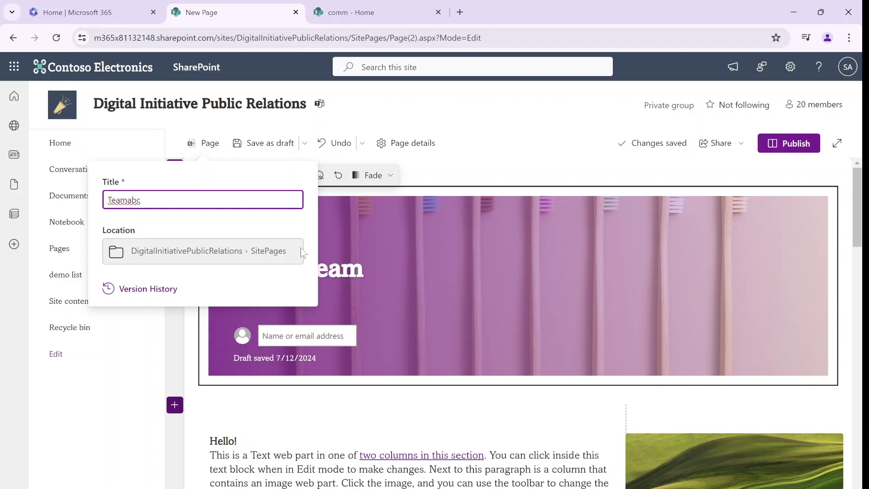
pyautogui.click(389, 227)
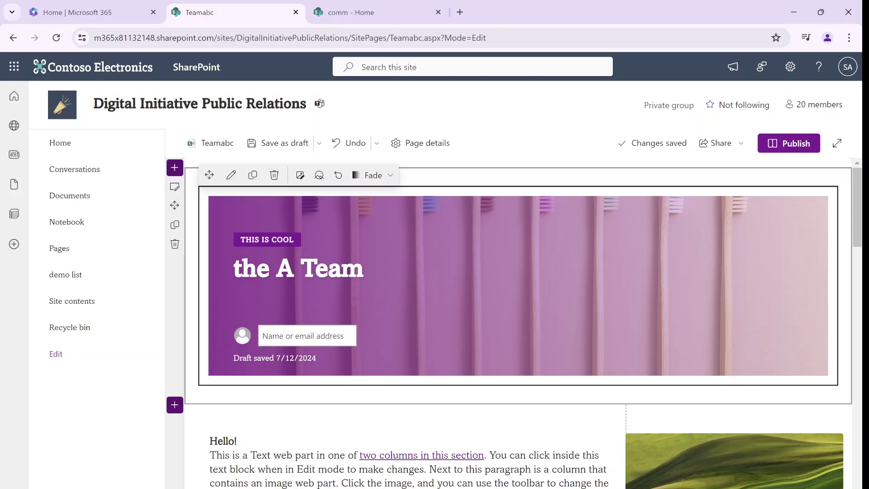
# Step: Publish the Teamabc page, dismiss the promotion panel, and reopen it in edit mode
pyautogui.click(792, 144)
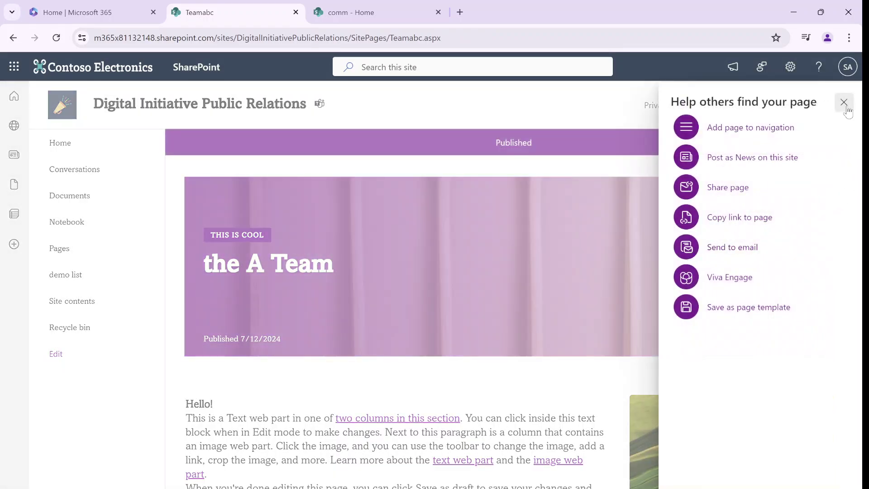
pyautogui.click(845, 104)
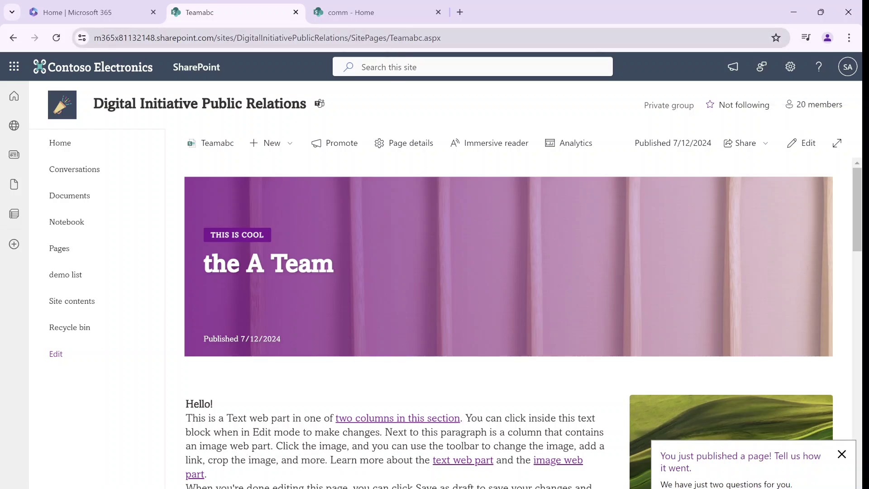
pyautogui.moveTo(390, 38); pyautogui.dragTo(441, 38)
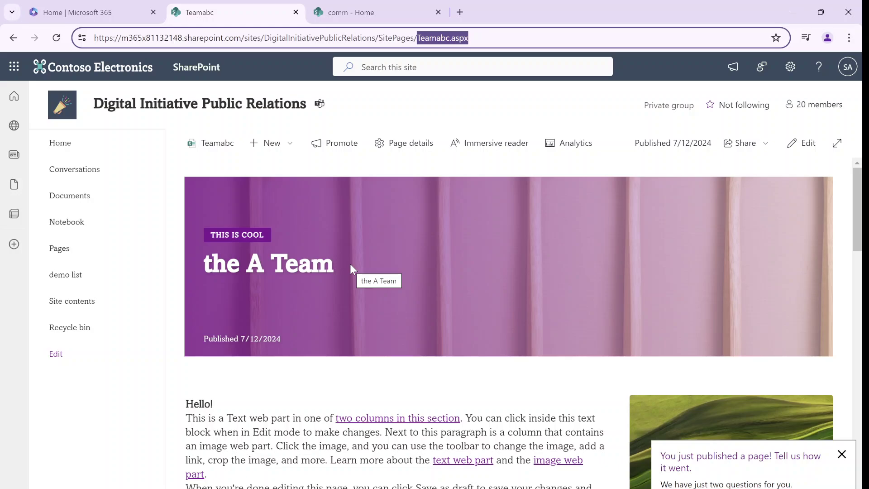
pyautogui.click(802, 144)
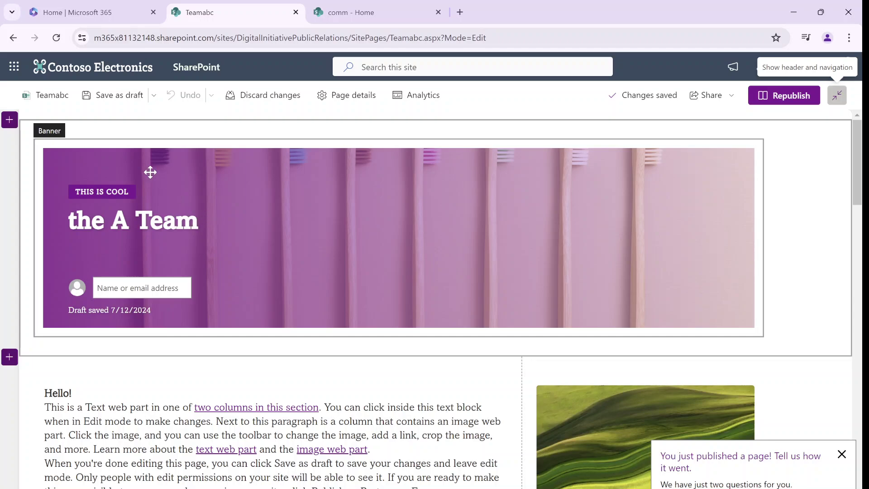
# Step: Change the page title to 'Abc', republish it, and reload the browser page
pyautogui.click(50, 102)
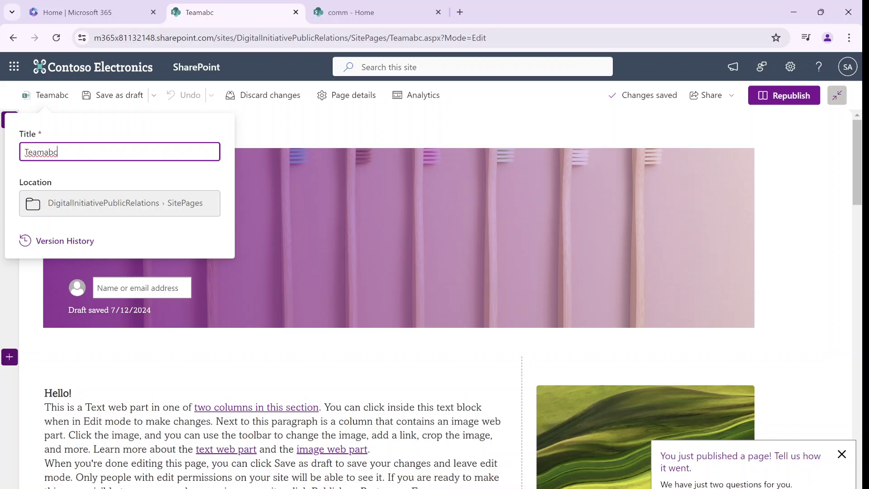
pyautogui.press('BackSpace')
pyautogui.press('BackSpace')
pyautogui.press('BackSpace')
pyautogui.press('BackSpace')
pyautogui.press('BackSpace')
pyautogui.press('BackSpace')
pyautogui.press('BackSpace')
pyautogui.write('Abc')
pyautogui.click(305, 232)
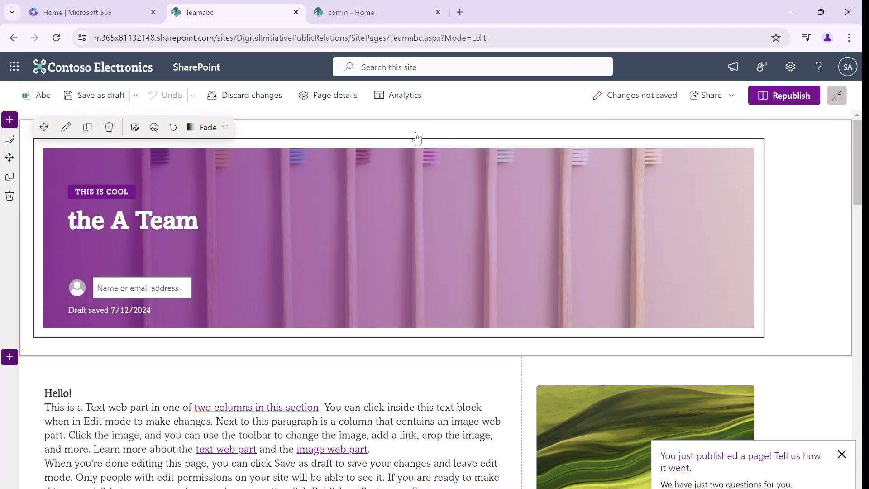
pyautogui.click(784, 96)
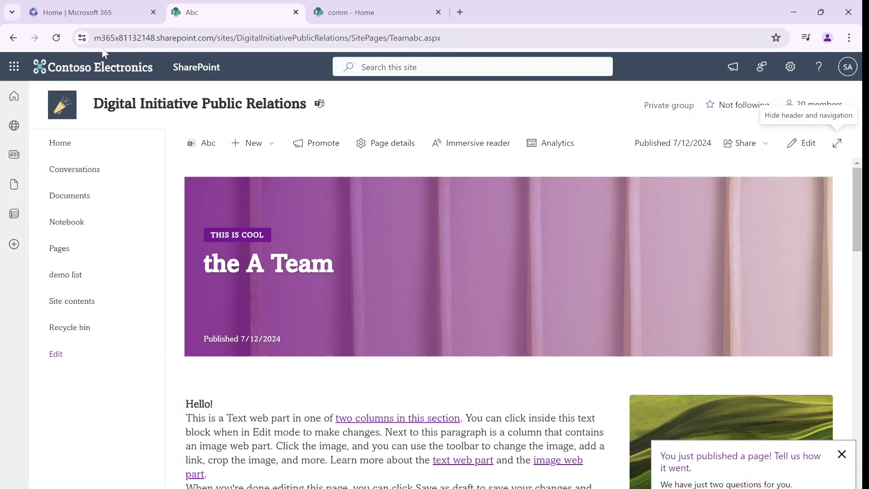
pyautogui.click(57, 37)
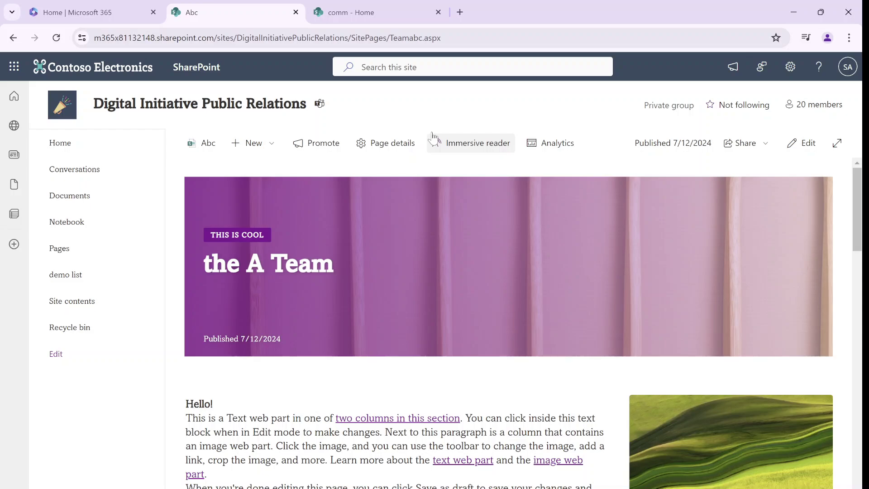
# Step: Select the Abc page's web address and bring up the incognito window showing 'this test'
pyautogui.click(474, 37)
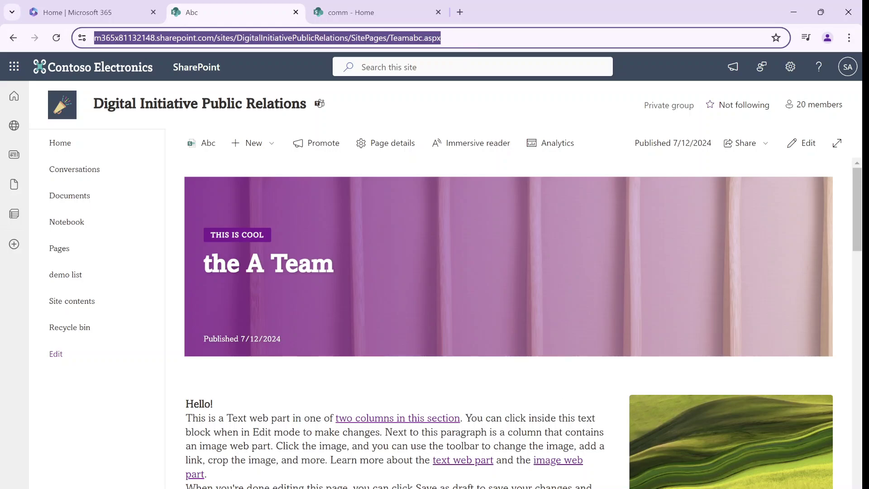
pyautogui.click(626, 464)
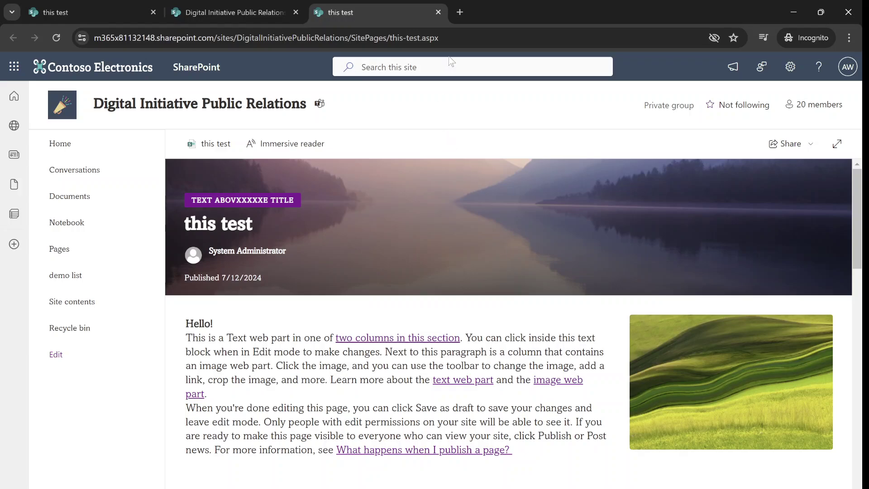
# Step: Load the A Team page's URL in the incognito window, review it, then return to the regular window
pyautogui.hotkey('ctrl', 'l')
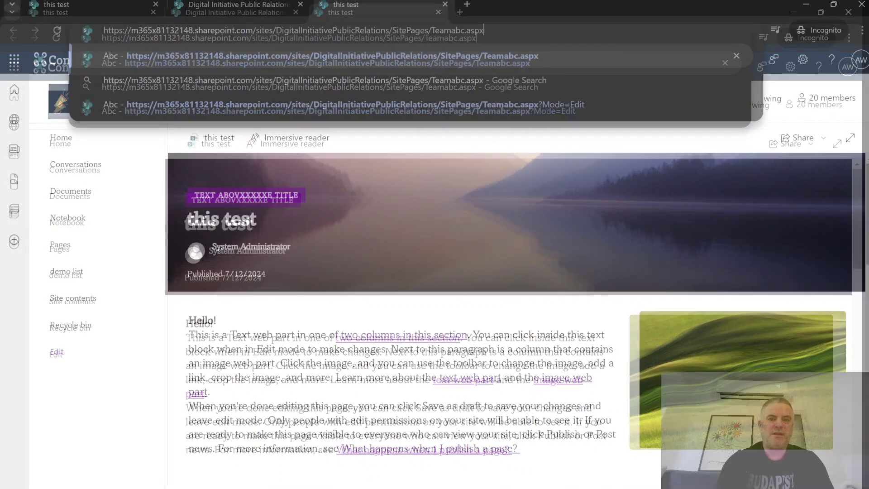
pyautogui.press('Return')
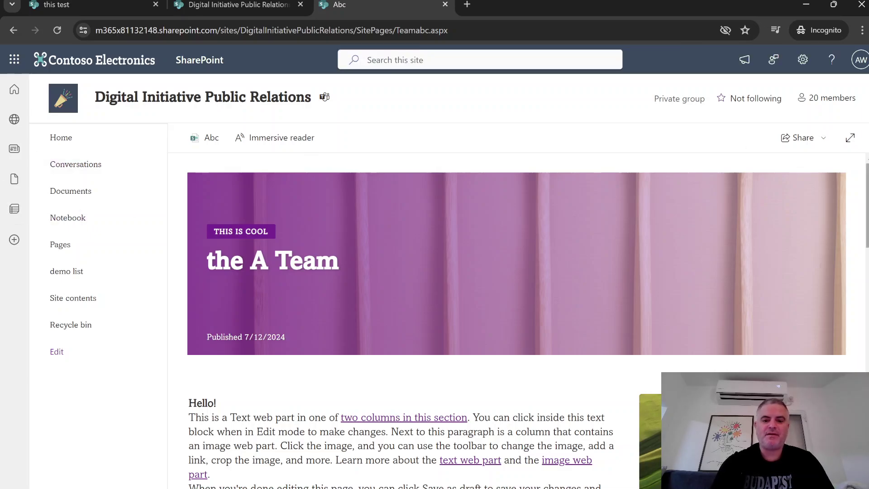
pyautogui.scroll(-10, 516, 317)
pyautogui.scroll(10, 516, 317)
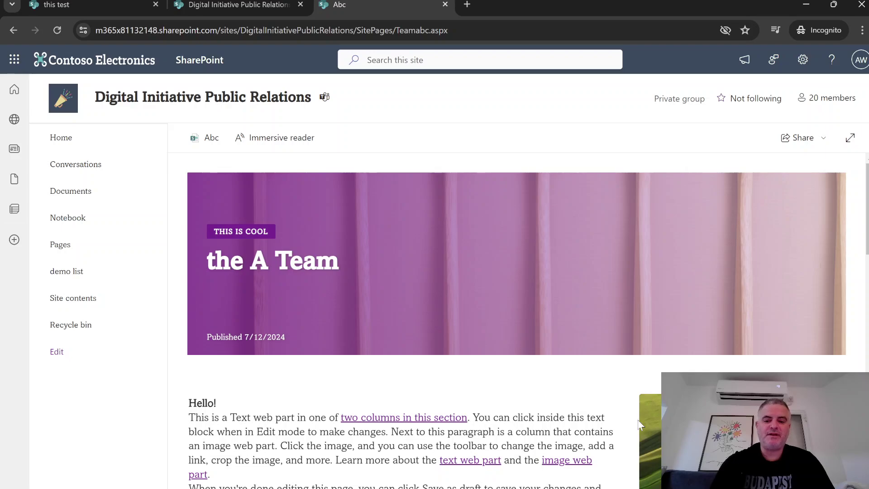
pyautogui.click(562, 448)
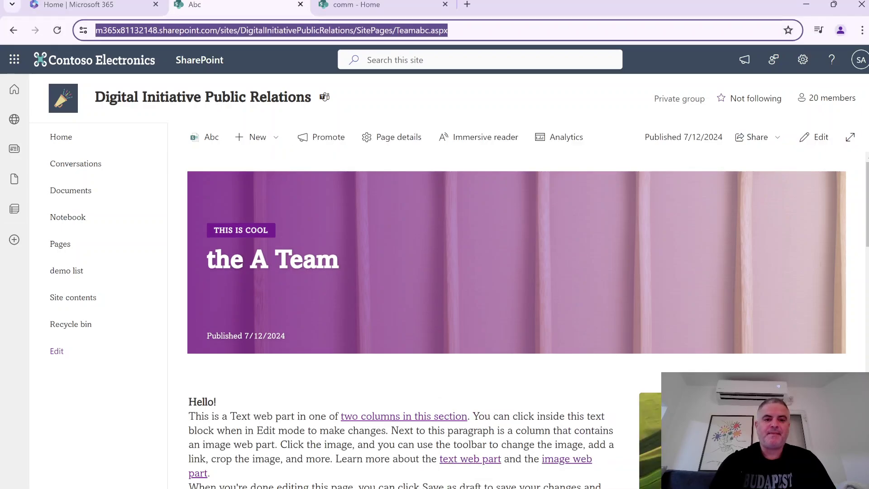
# Step: From the comm site's Home tab, create a new page via New > Page using the Basic text template
pyautogui.click(354, 7)
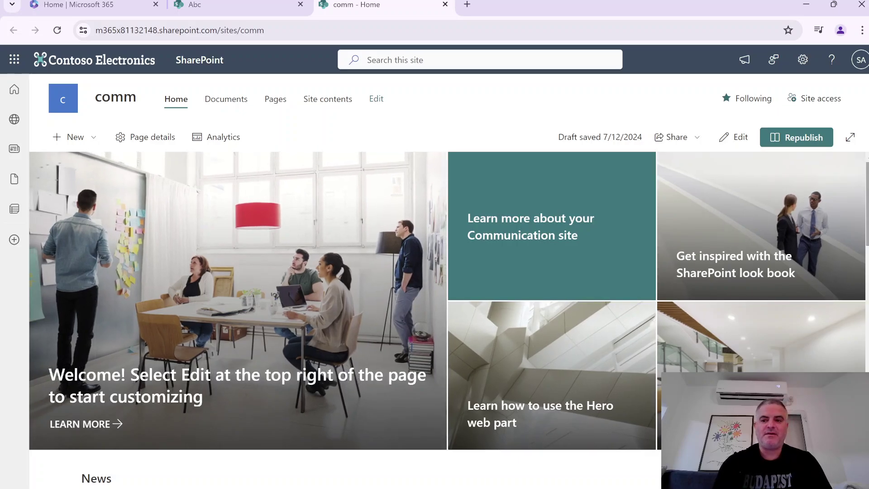
pyautogui.scroll(-15, 849, 311)
pyautogui.scroll(15, 448, 302)
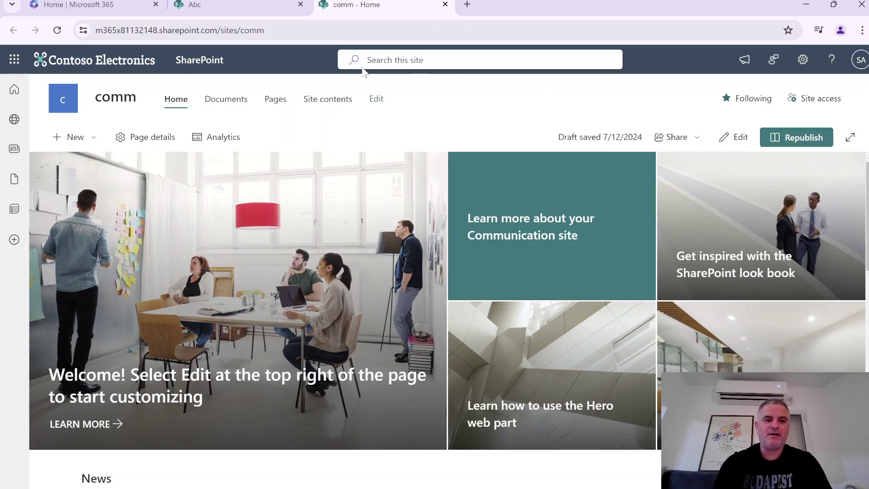
pyautogui.click(91, 138)
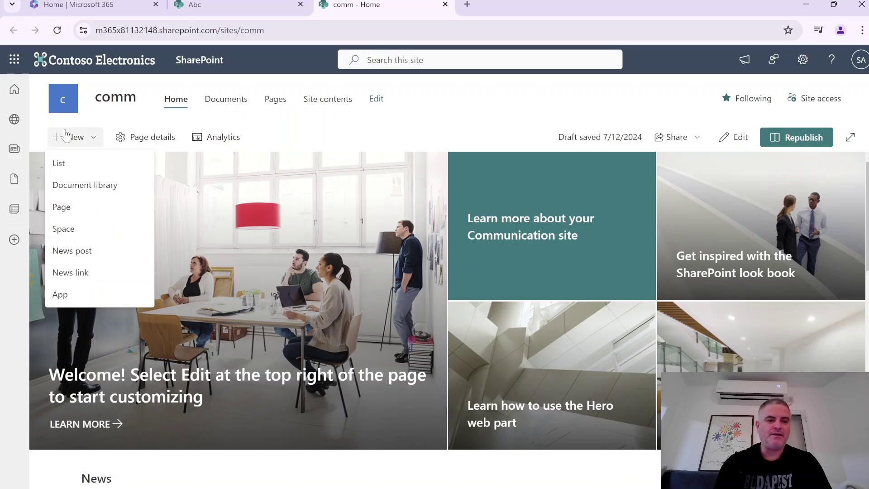
pyautogui.click(75, 211)
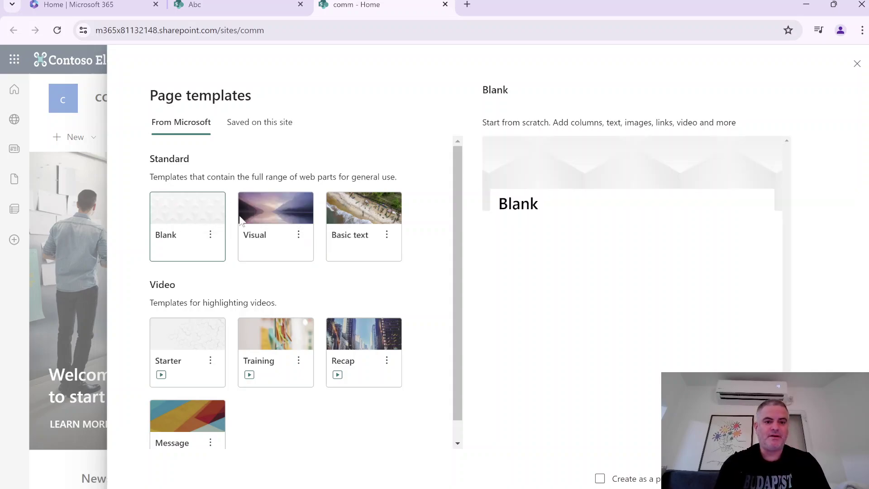
pyautogui.click(278, 228)
pyautogui.click(370, 212)
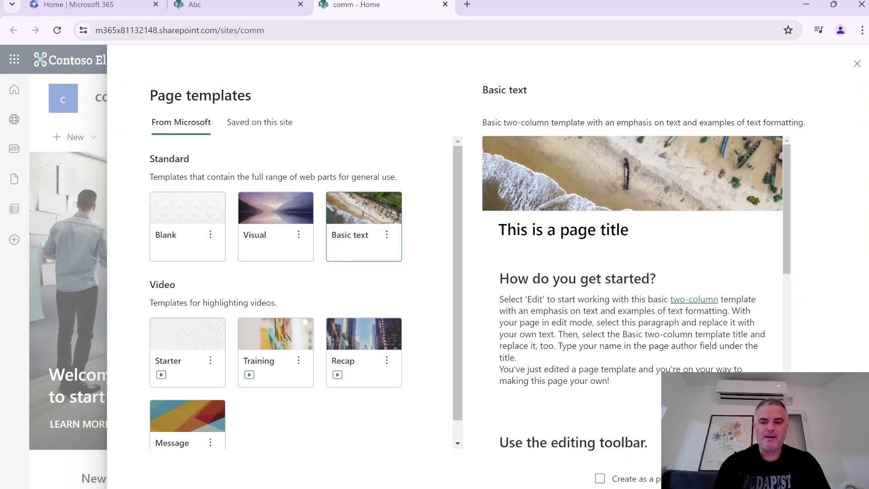
pyautogui.click(815, 479)
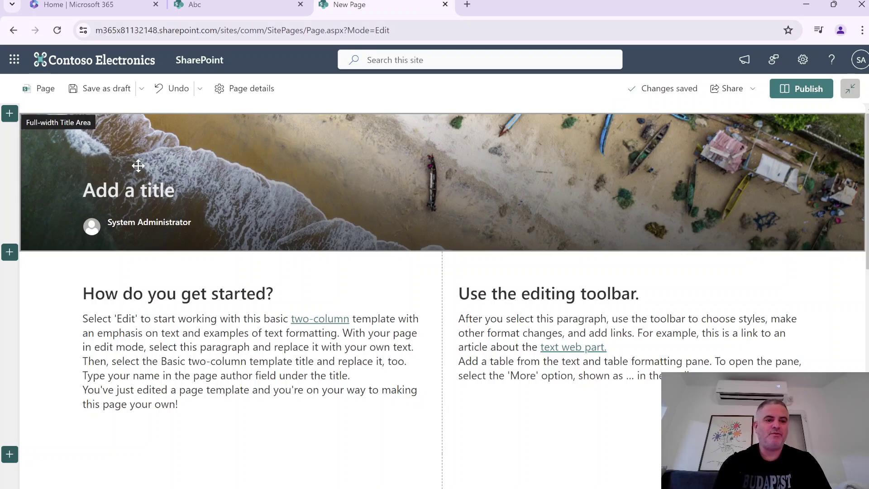
# Step: Delete the page's title area, then add a Banner title section and remove it again
pyautogui.click(158, 166)
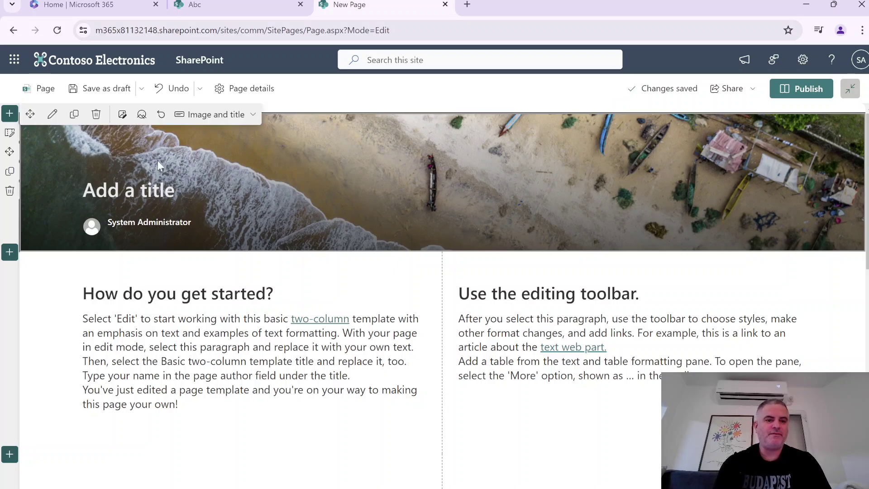
pyautogui.click(96, 114)
pyautogui.click(13, 114)
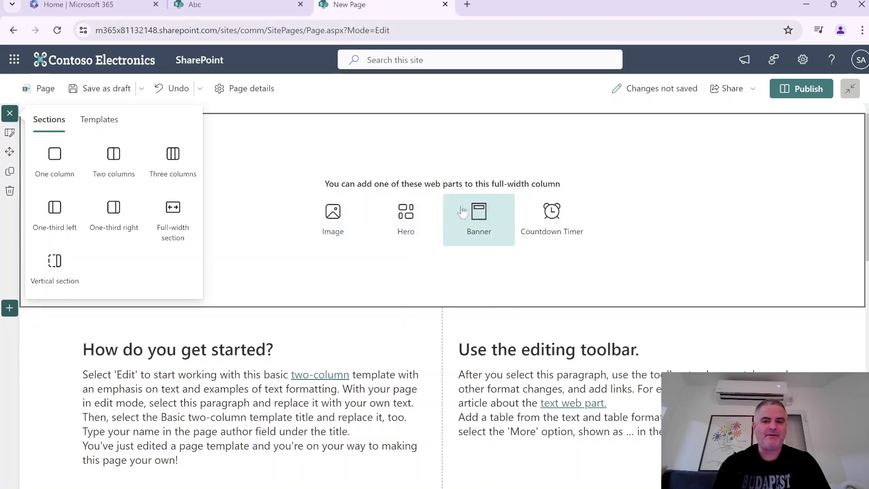
pyautogui.click(479, 211)
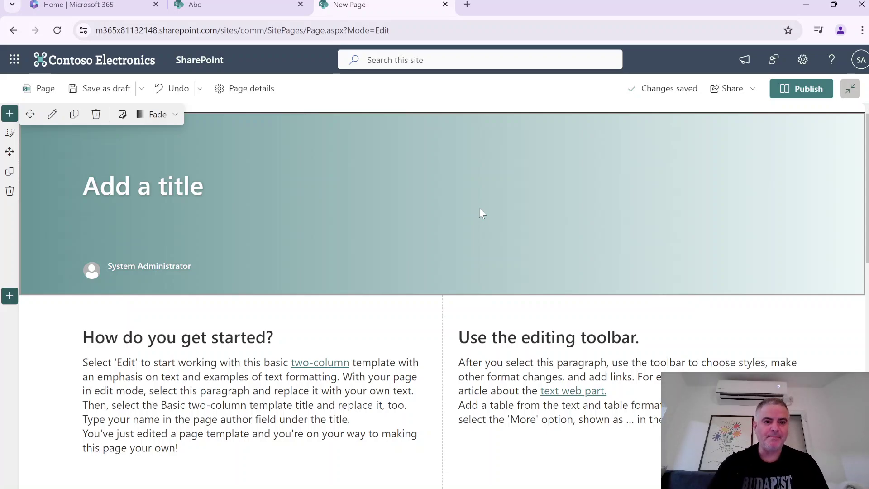
pyautogui.click(96, 114)
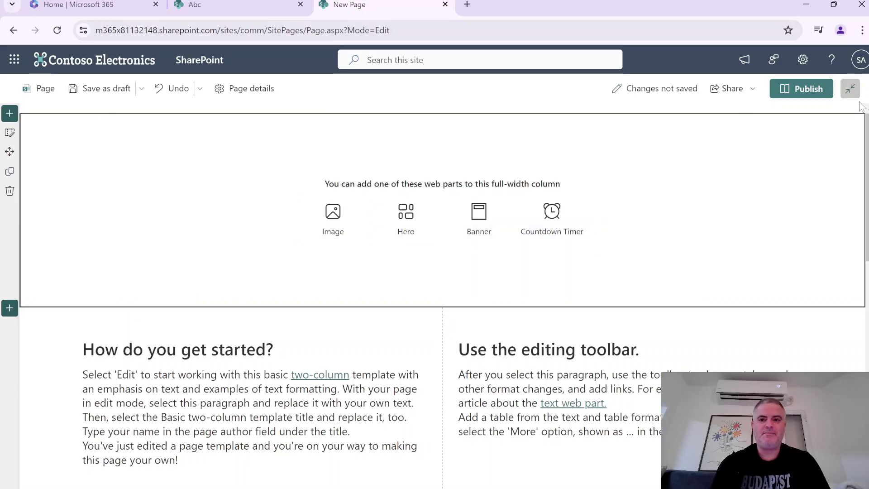
# Step: Title the page 'abc' in the page details and publish it
pyautogui.click(107, 92)
pyautogui.click(502, 321)
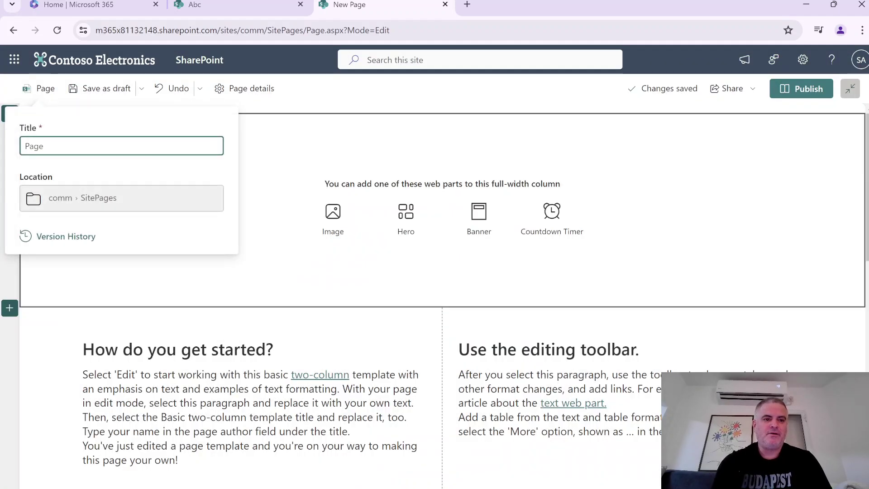
pyautogui.write('a')
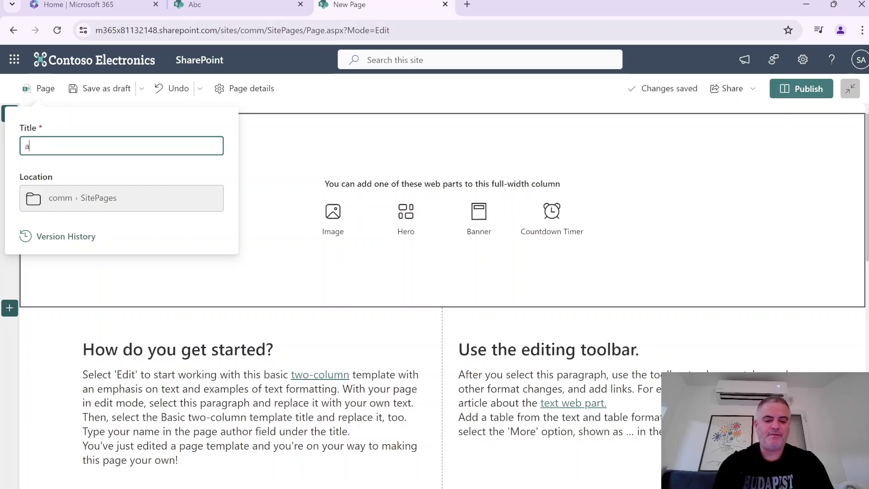
pyautogui.write('bc')
pyautogui.click(381, 267)
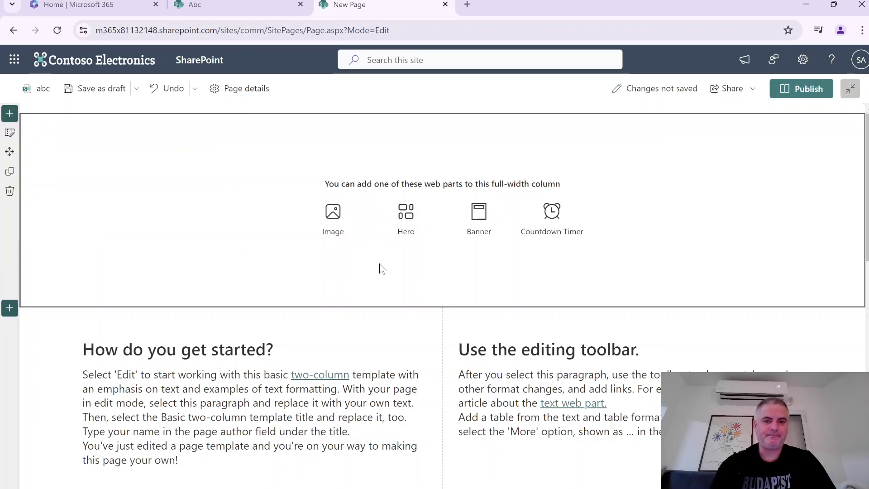
pyautogui.click(790, 90)
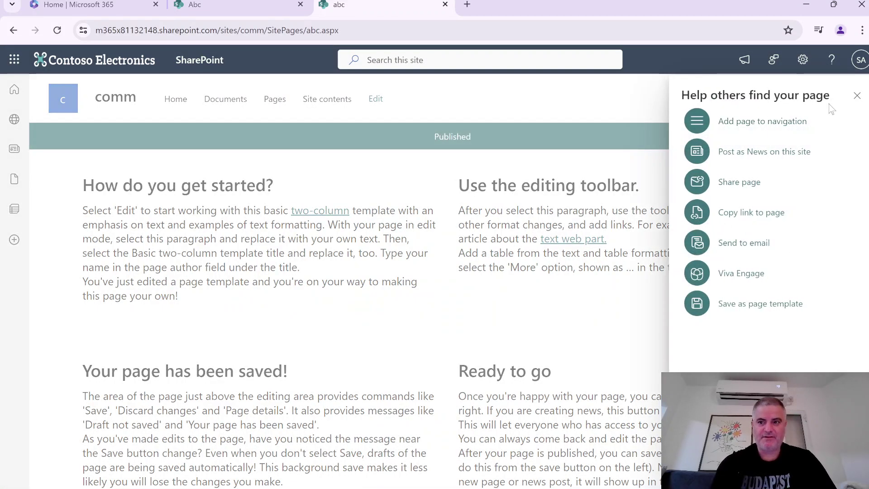
# Step: Close the 'Help others find your page' pane and go to the comm site's Home page
pyautogui.click(857, 96)
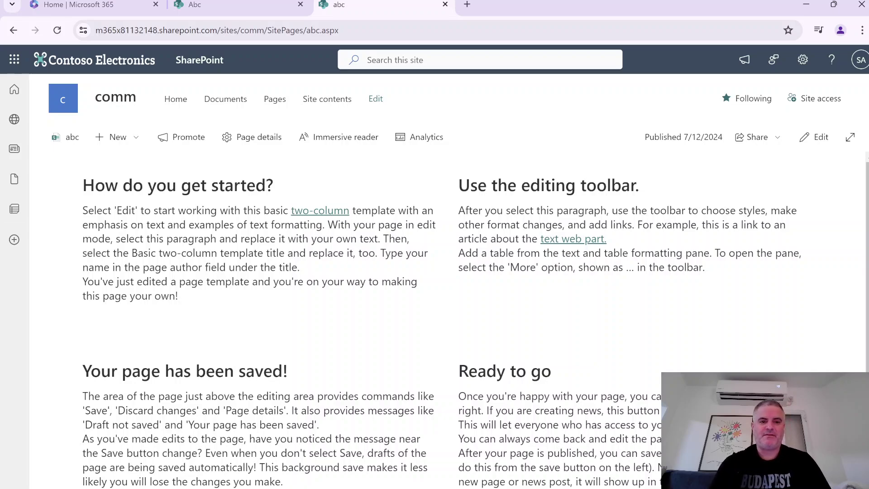
pyautogui.moveTo(580, 99); pyautogui.dragTo(580, 1)
pyautogui.click(521, 128)
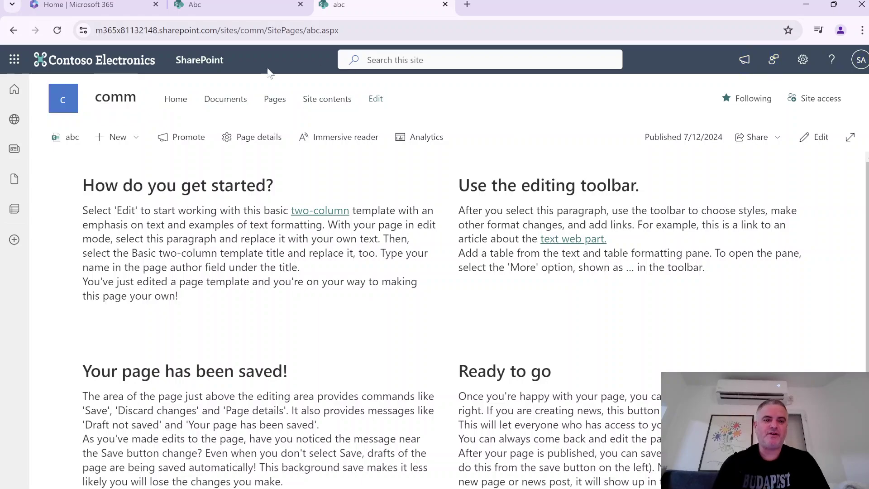
pyautogui.click(176, 104)
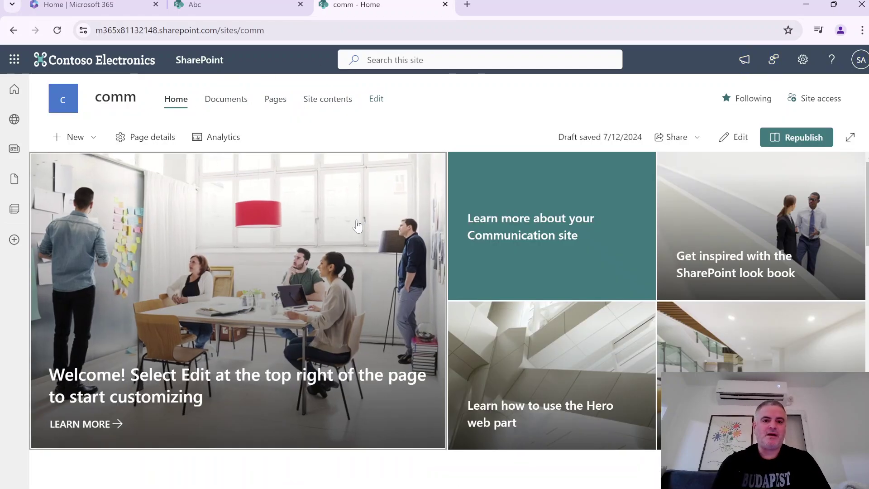